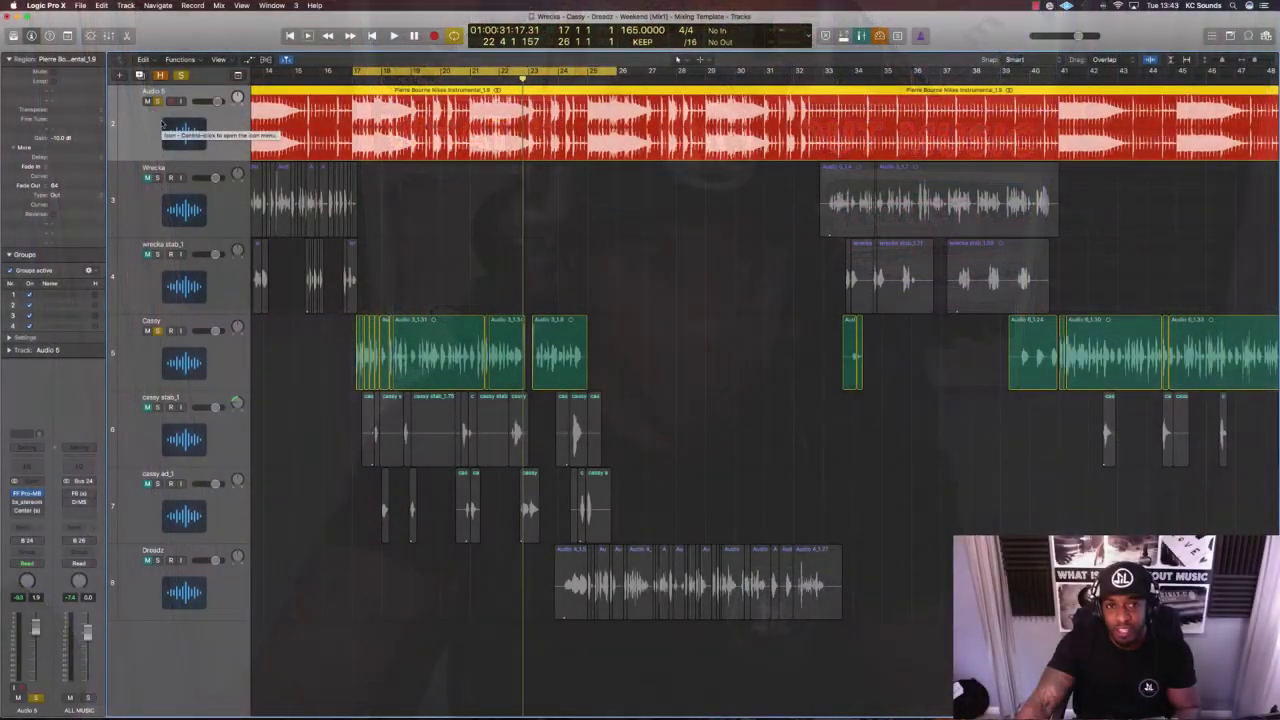
# - Audition the beat, insert bx_stereomaker on the Audio 5 track, and resume playback
pyautogui.press('space')
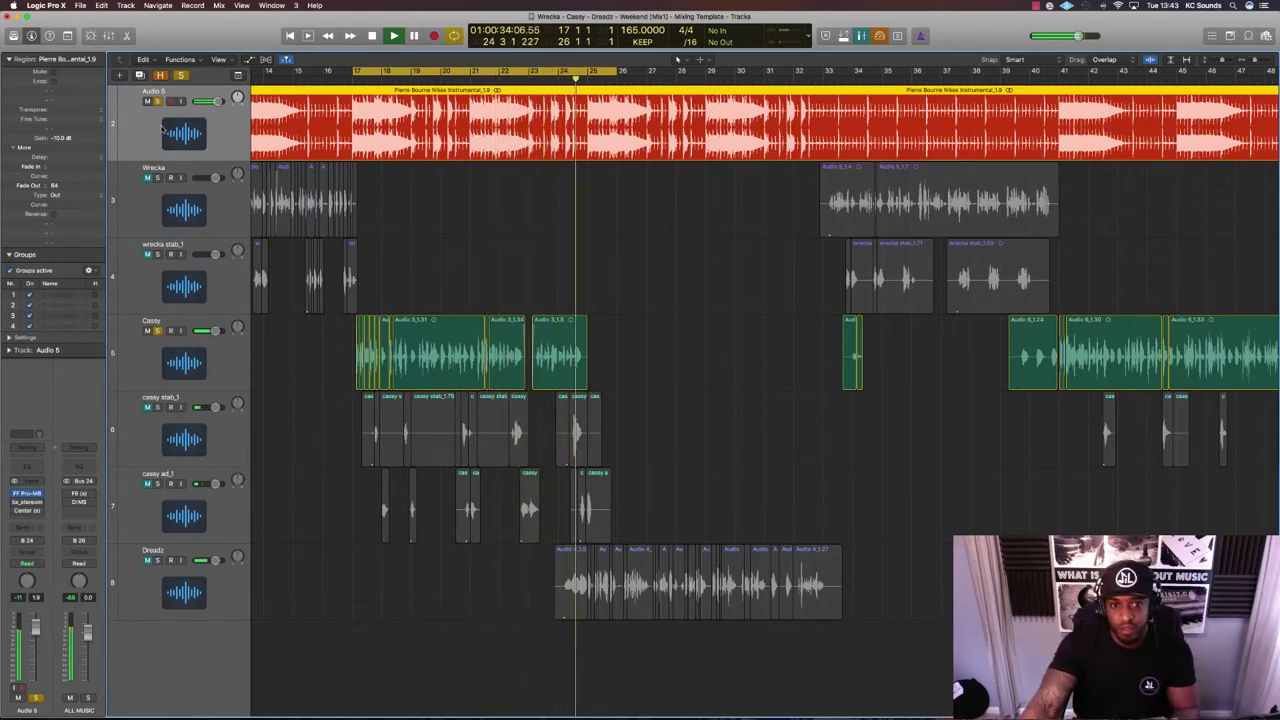
pyautogui.press('space')
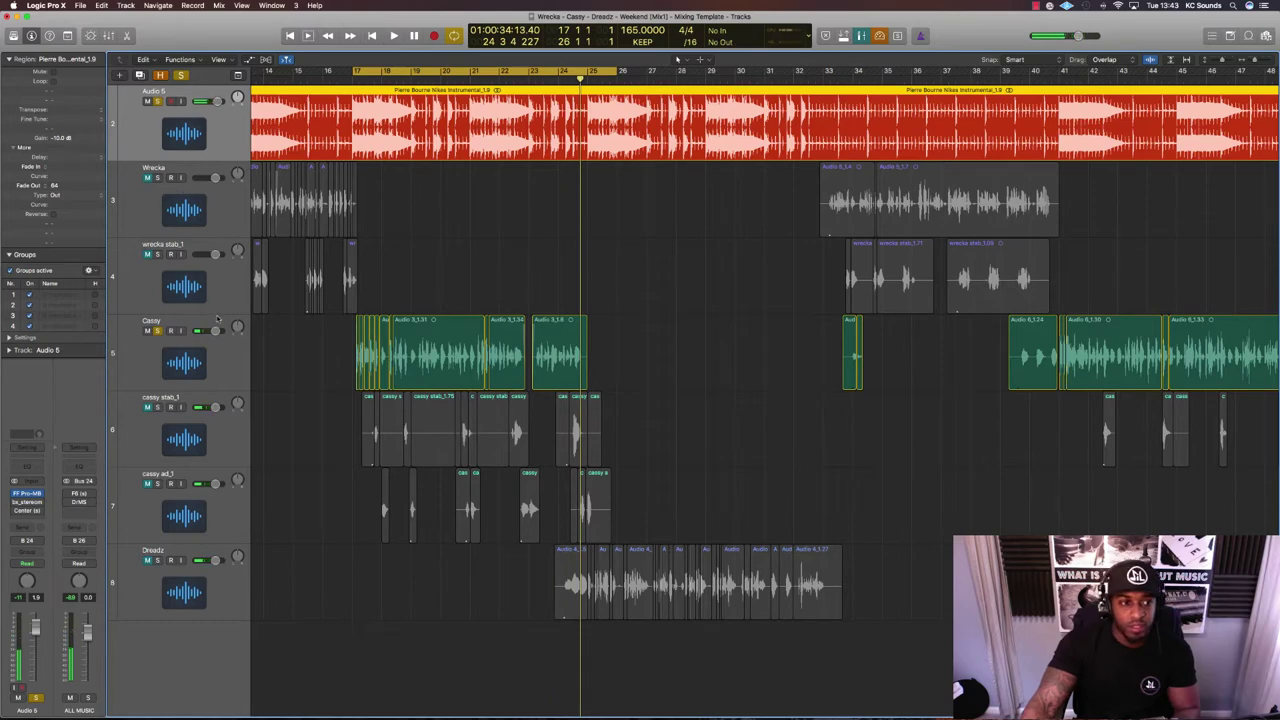
pyautogui.click(217, 318)
pyautogui.moveTo(268, 24)
pyautogui.mouseDown()
pyautogui.moveTo(752, 264)
pyautogui.moveTo(740, 380)
pyautogui.mouseUp()
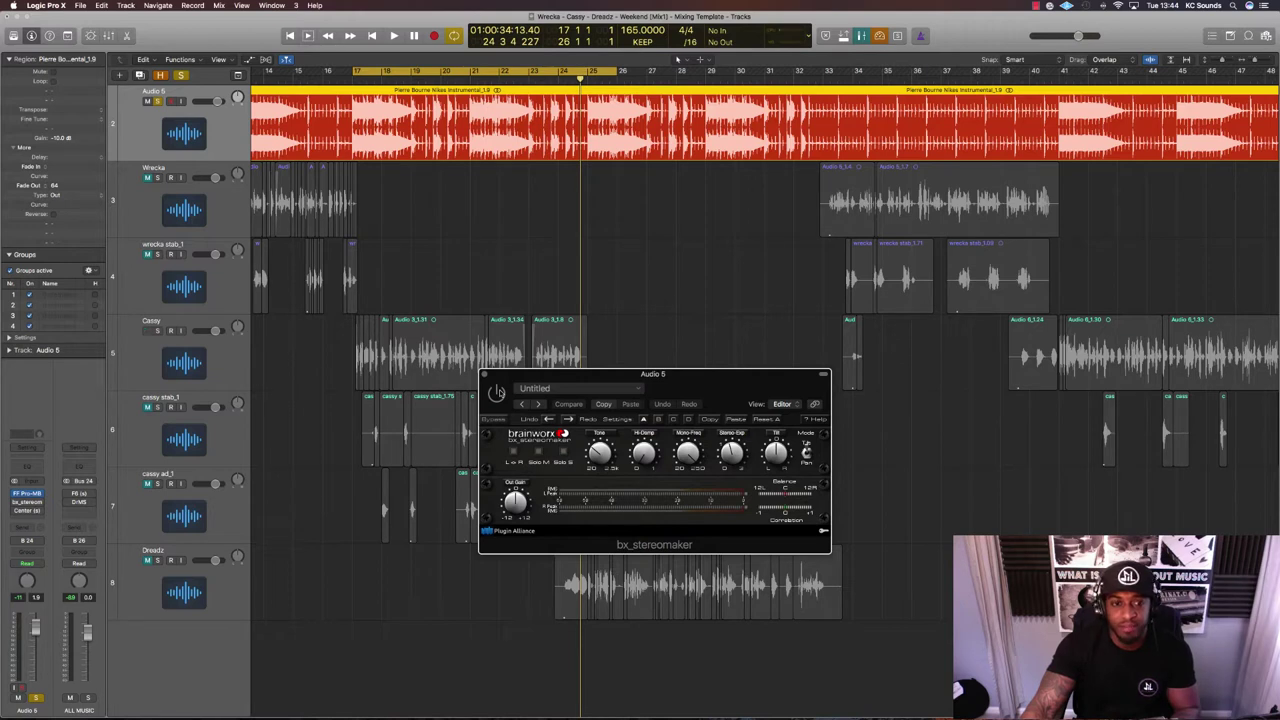
pyautogui.press('space')
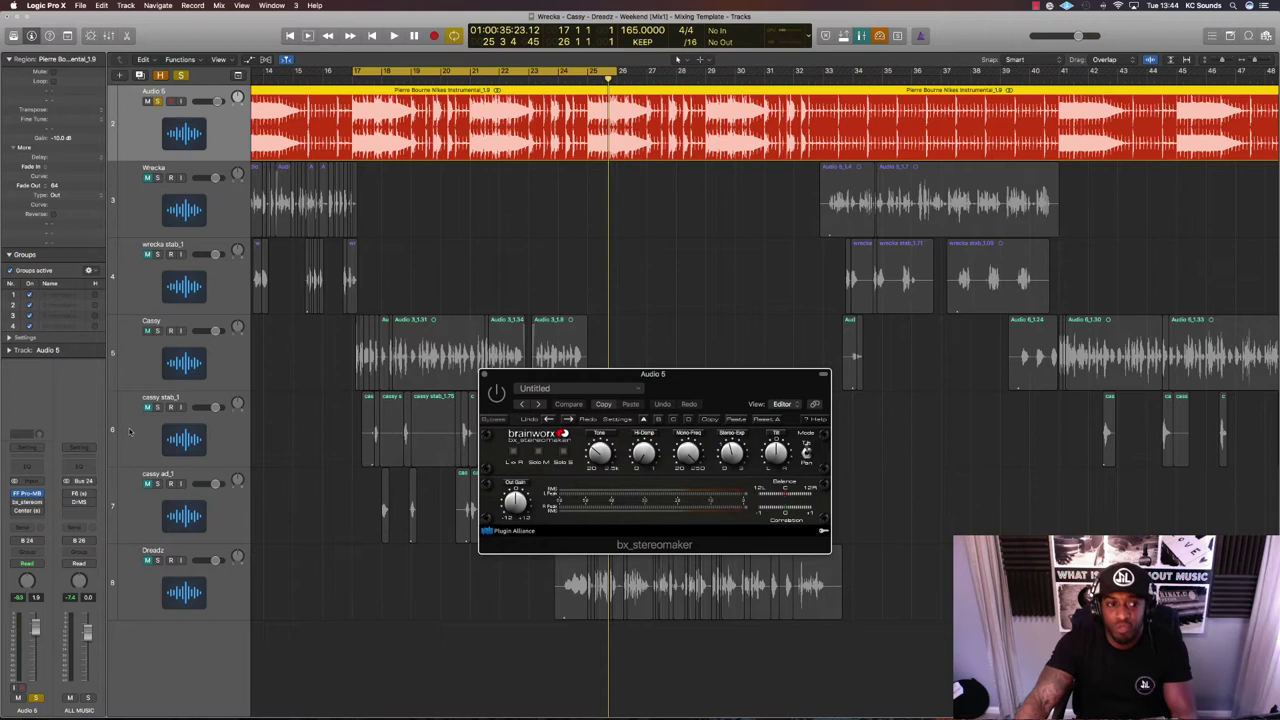
pyautogui.click(157, 331)
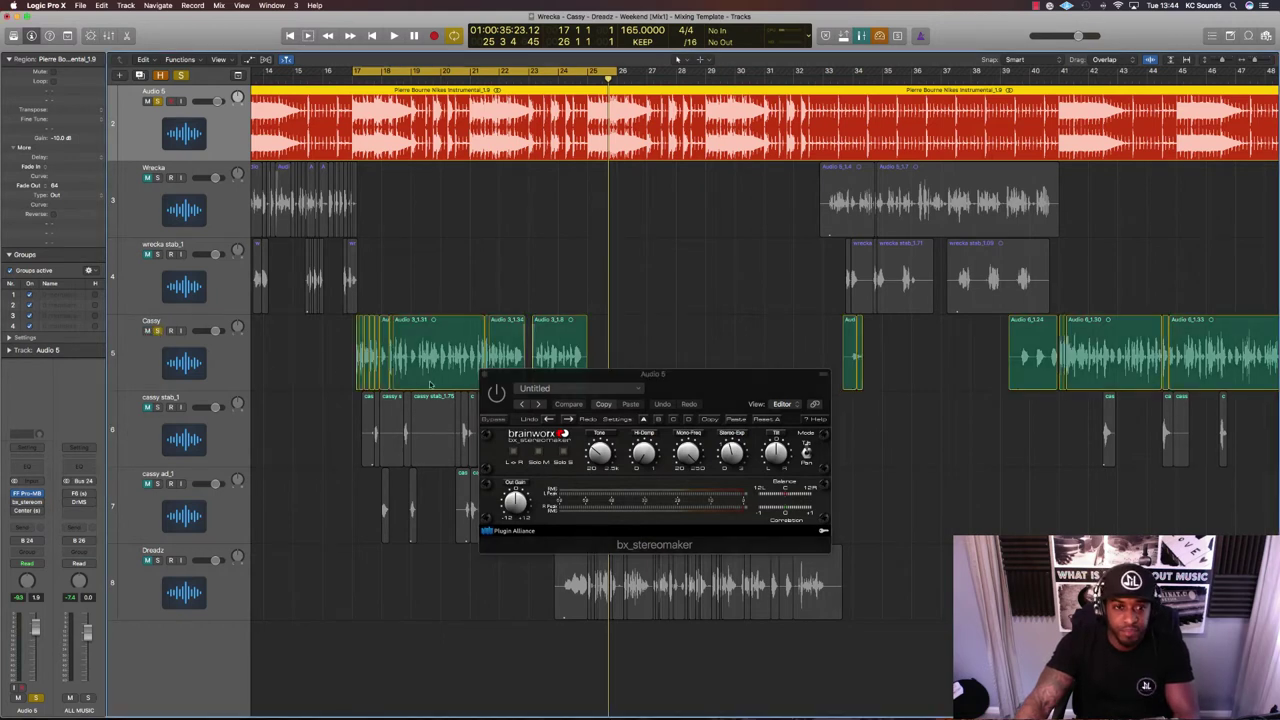
pyautogui.press('space')
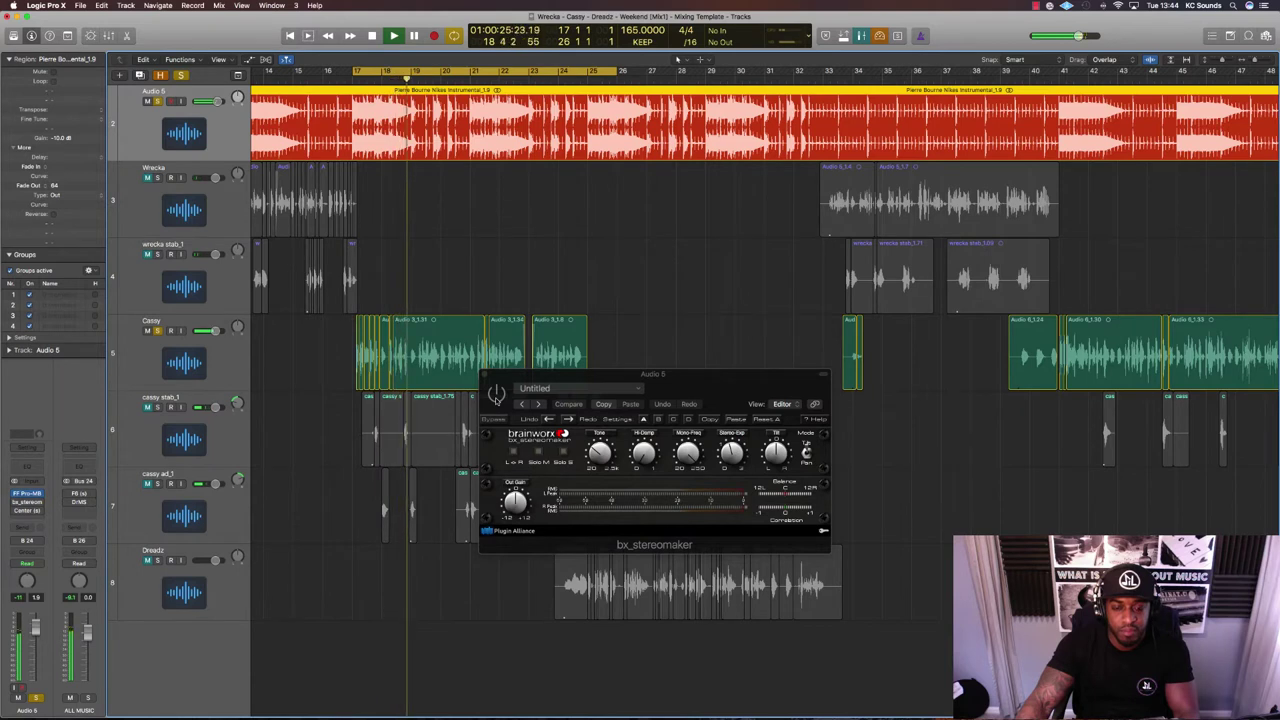
pyautogui.click(496, 396)
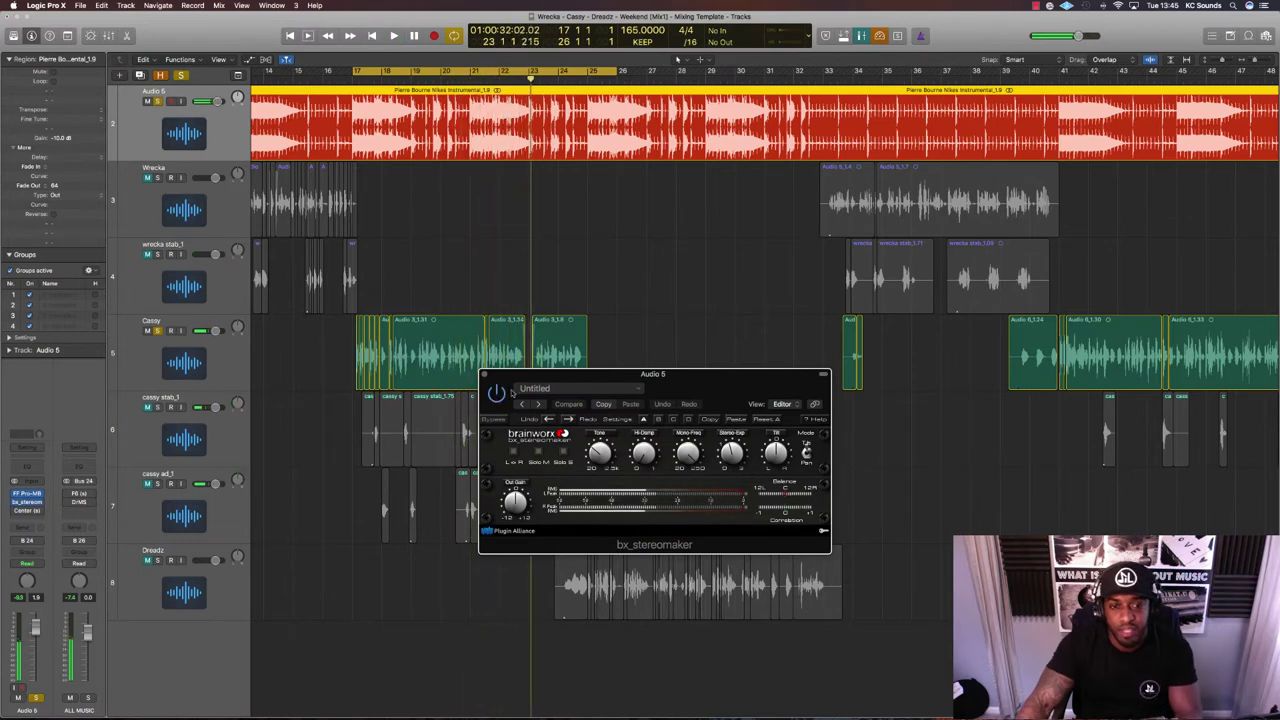
# - Reposition the bx_stereomaker window upward, clear of the Cassy regions
pyautogui.moveTo(539, 378); pyautogui.dragTo(535, 421)
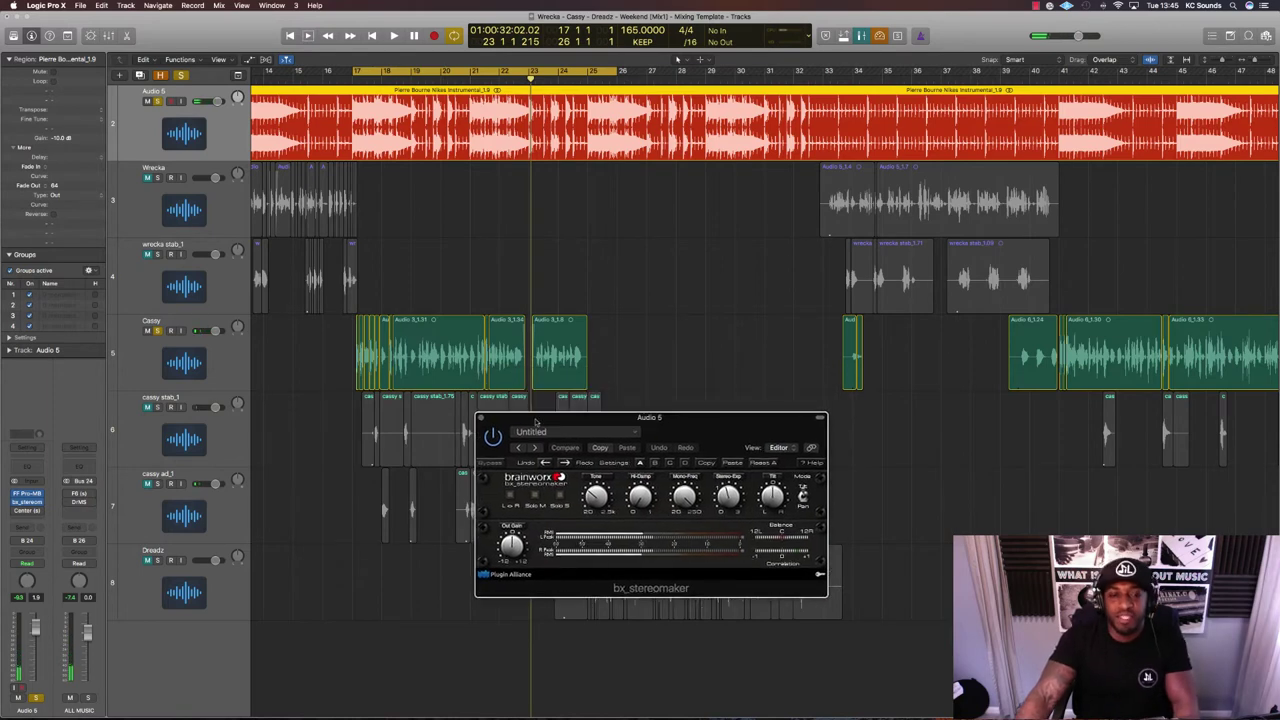
pyautogui.moveTo(717, 443); pyautogui.dragTo(702, 256)
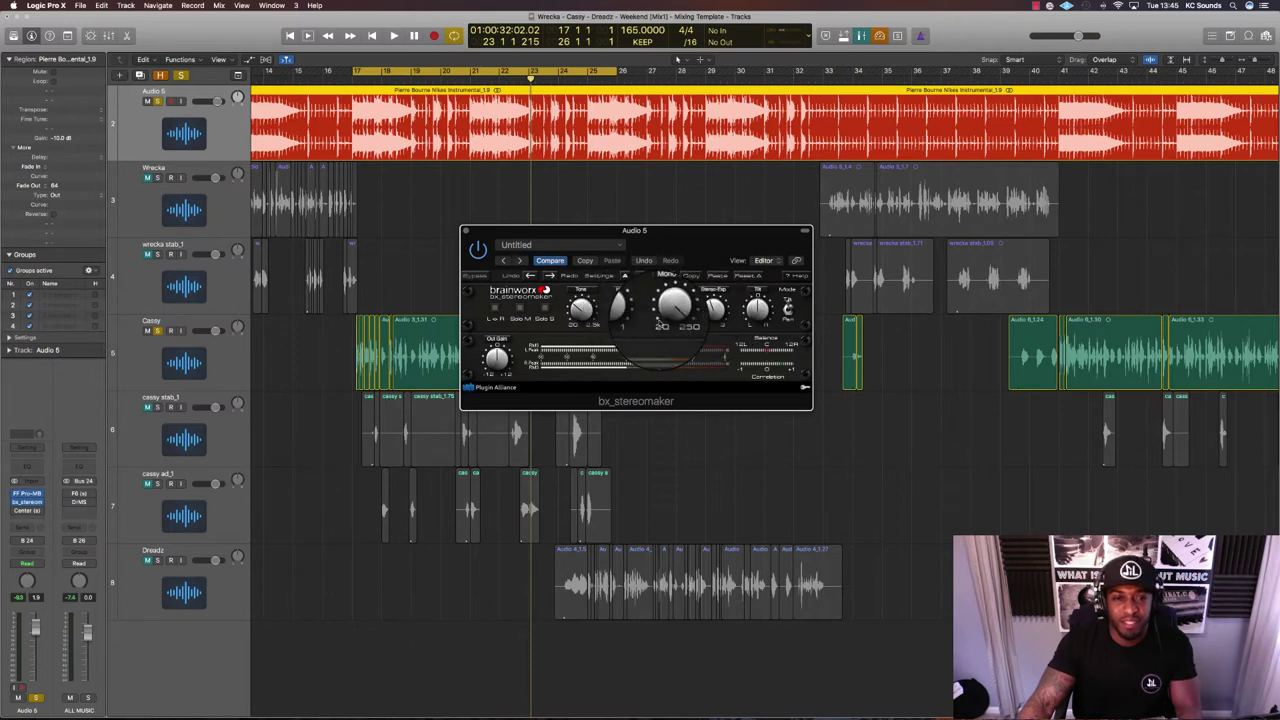
pyautogui.moveTo(670, 309)
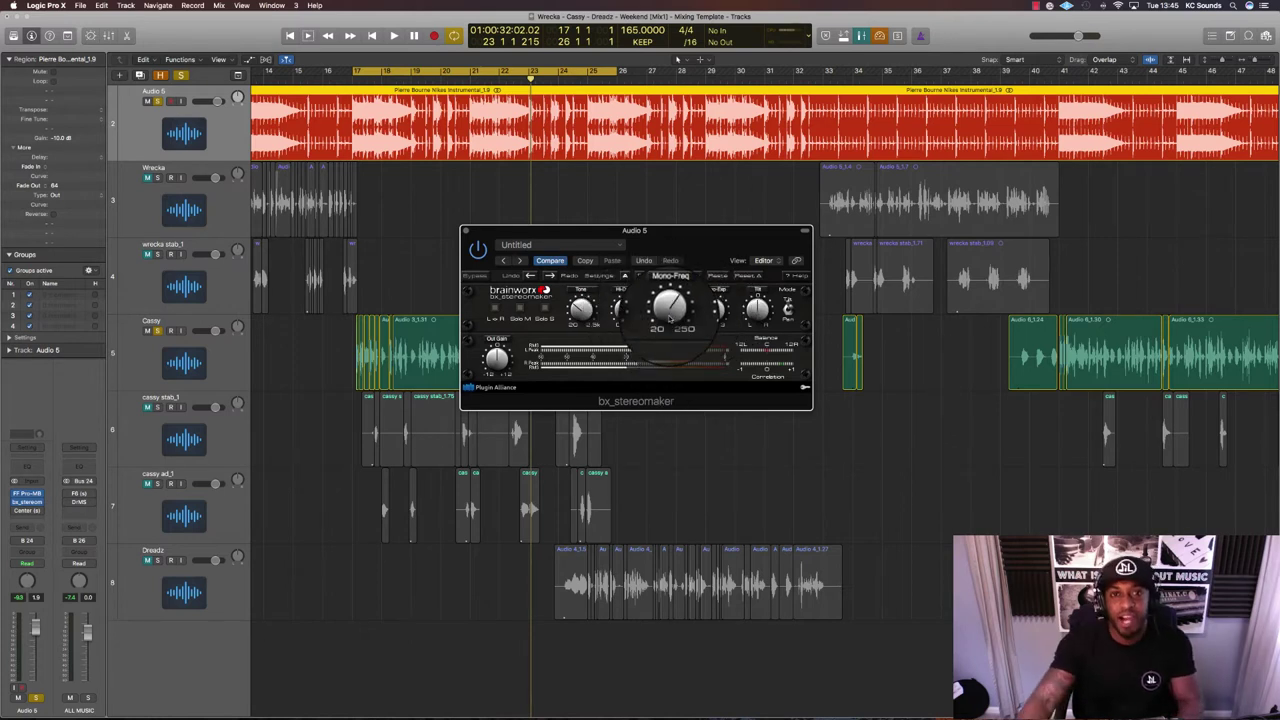
# - Set bx_stereomaker's Mono-Freq to about 170.7 Hz and fine-tune it
pyautogui.moveTo(670, 318); pyautogui.dragTo(670, 310)
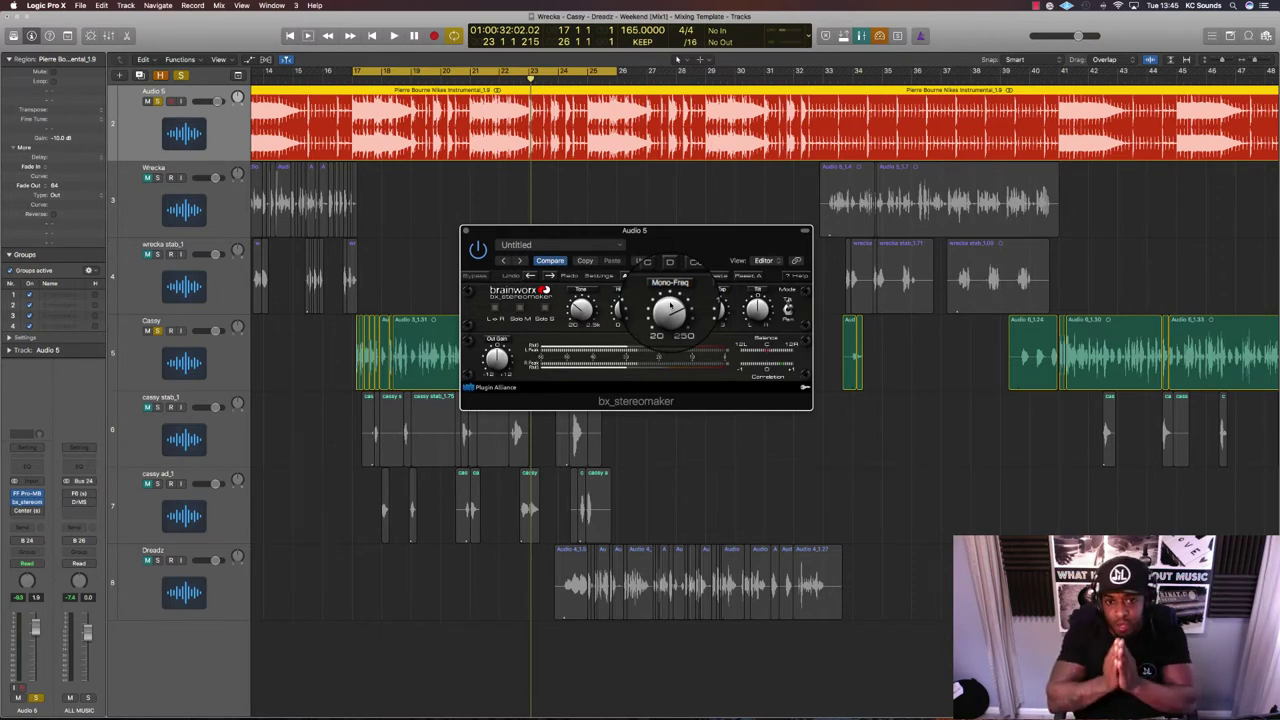
pyautogui.moveTo(670, 315); pyautogui.dragTo(670, 315)
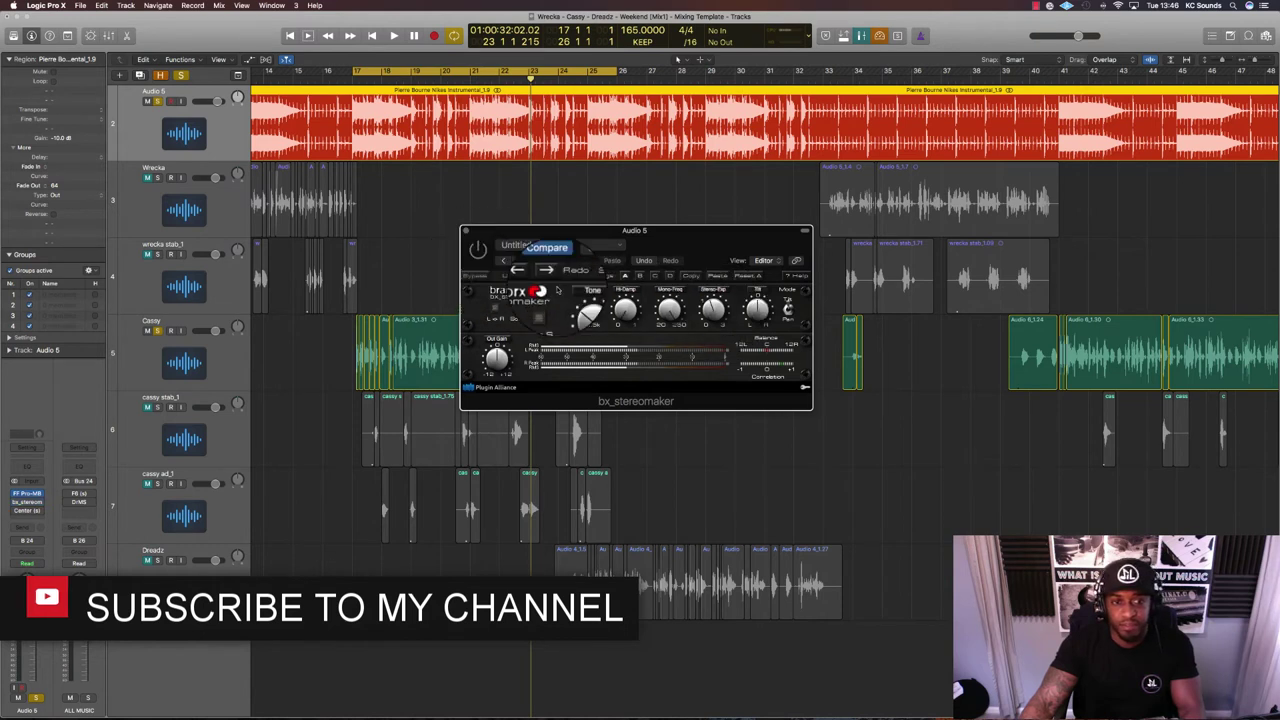
# - Play the beat from bar 17 to hear the new stereo width settings
pyautogui.press('space')
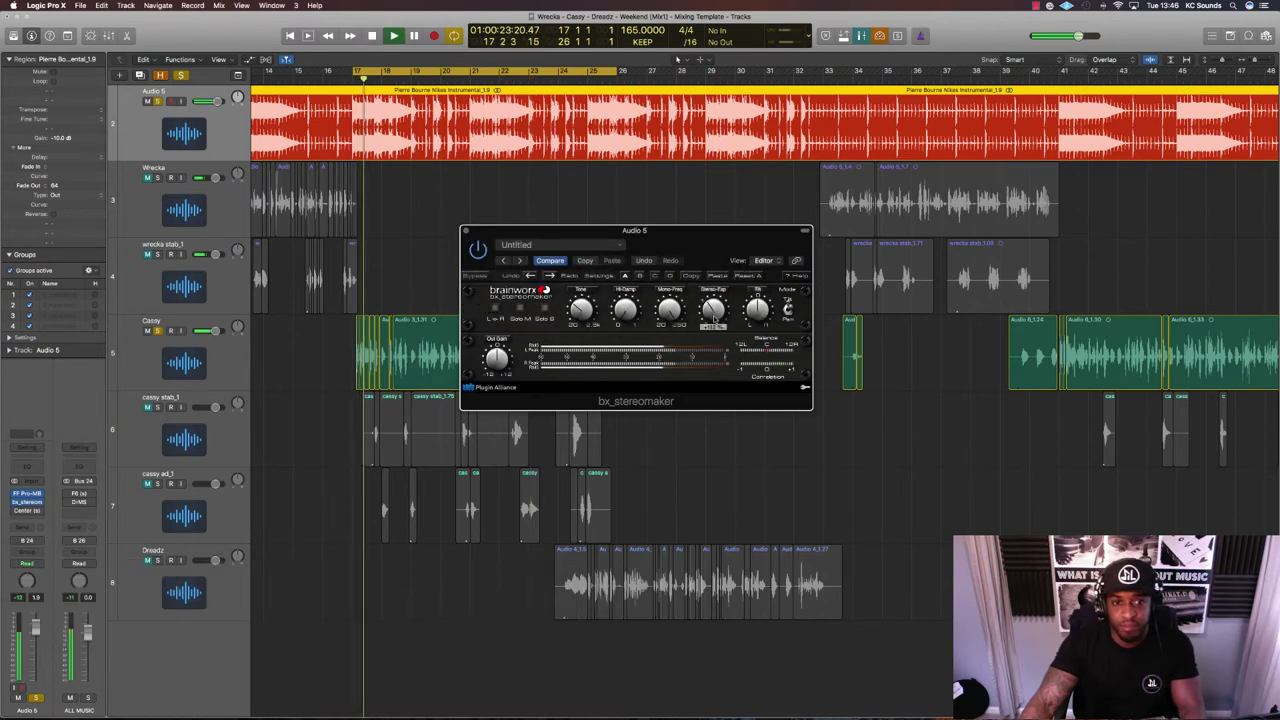